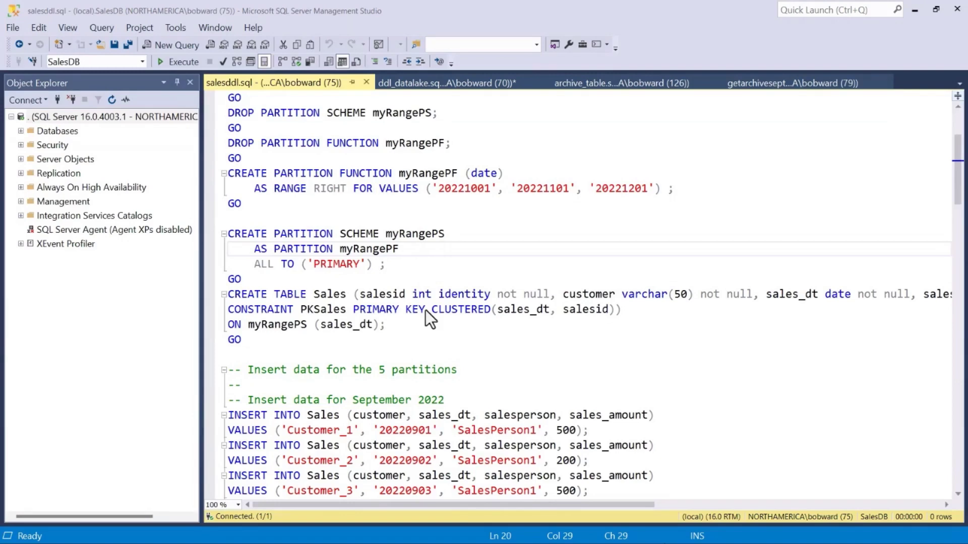
Bring up ddl_datalake.sql, the script that creates the data lake credential, data source and Parquet format.
{"action": "left_click", "coordinate": [489, 218]}
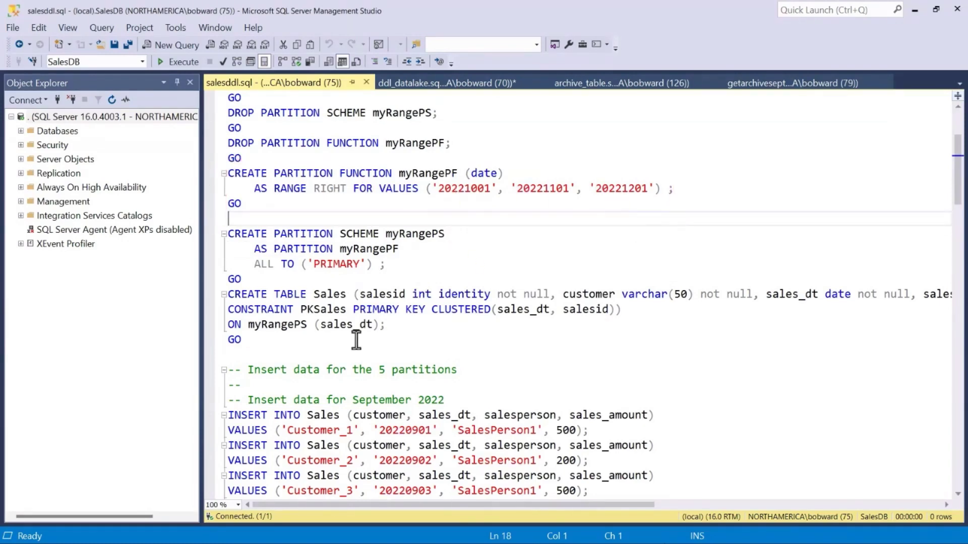
{"action": "left_click", "coordinate": [443, 83]}
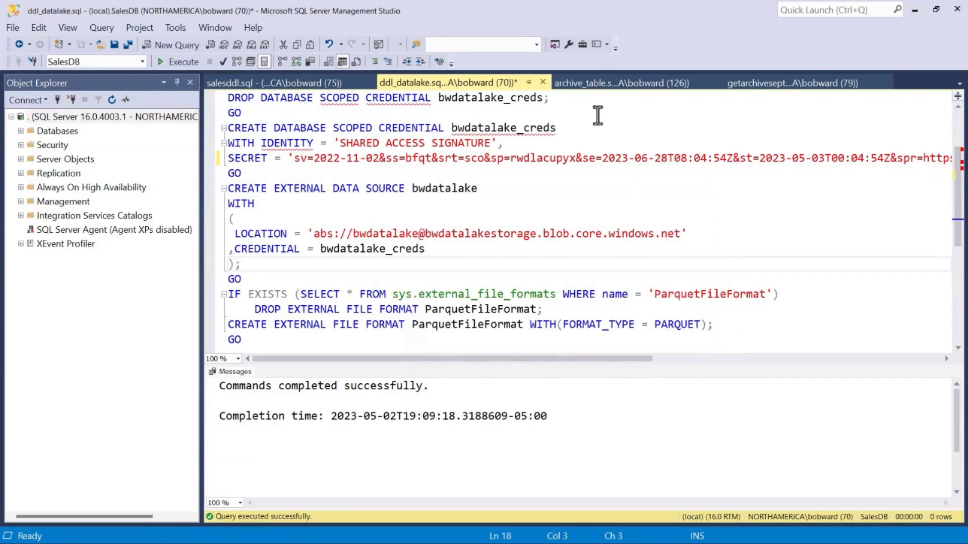
Show archive_table.sql, which switches partition 1 into SalesArchive and exports it to Parquet.
{"action": "left_click", "coordinate": [593, 83]}
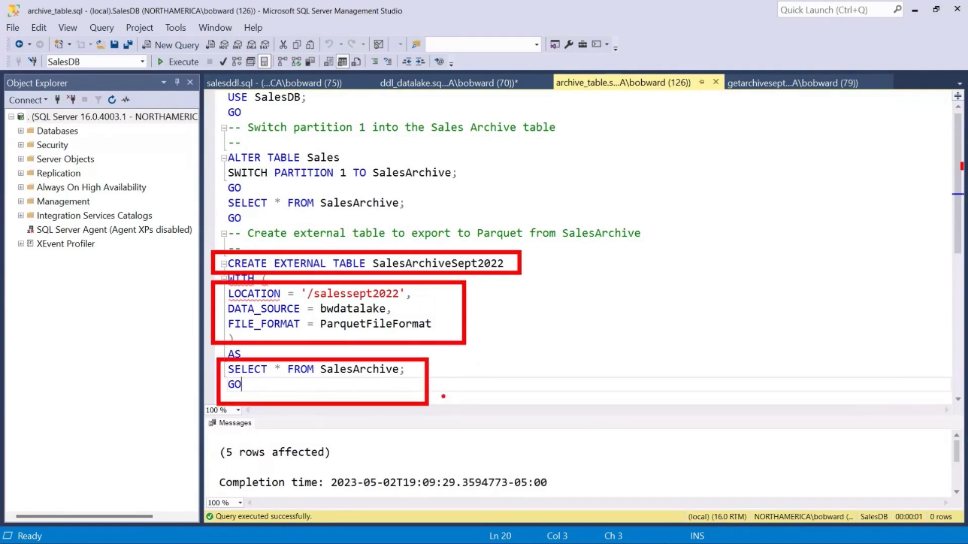
Bring up the getarchivesept2022.sql query in the editor.
{"action": "left_click", "coordinate": [763, 86]}
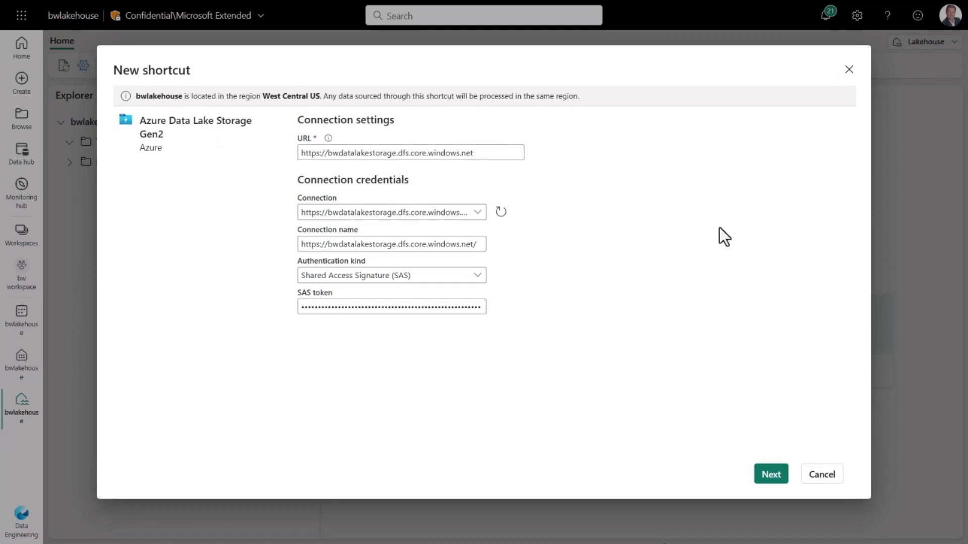
Create a shortcut named bwdatalakestorage with sub path bwdatalake.
{"action": "left_click", "coordinate": [772, 476]}
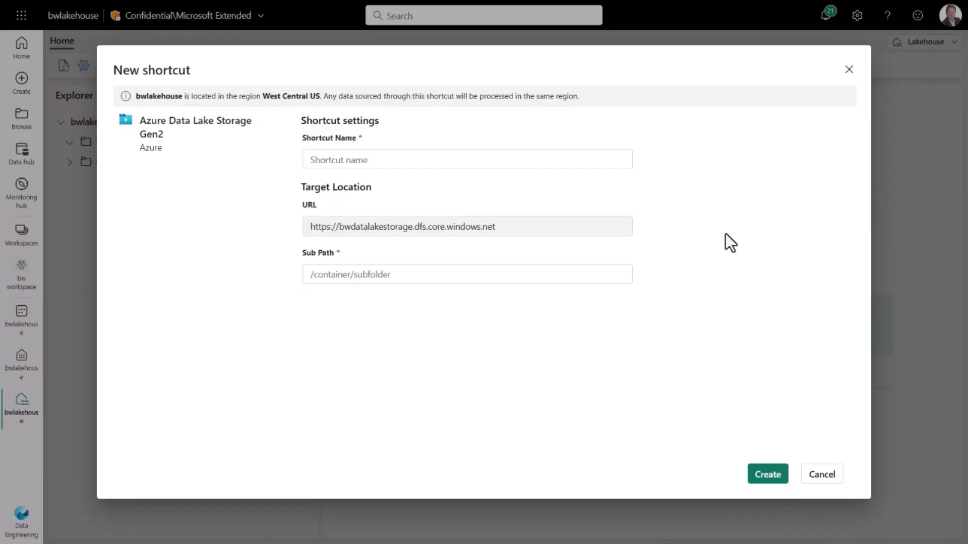
{"action": "left_click", "coordinate": [547, 158]}
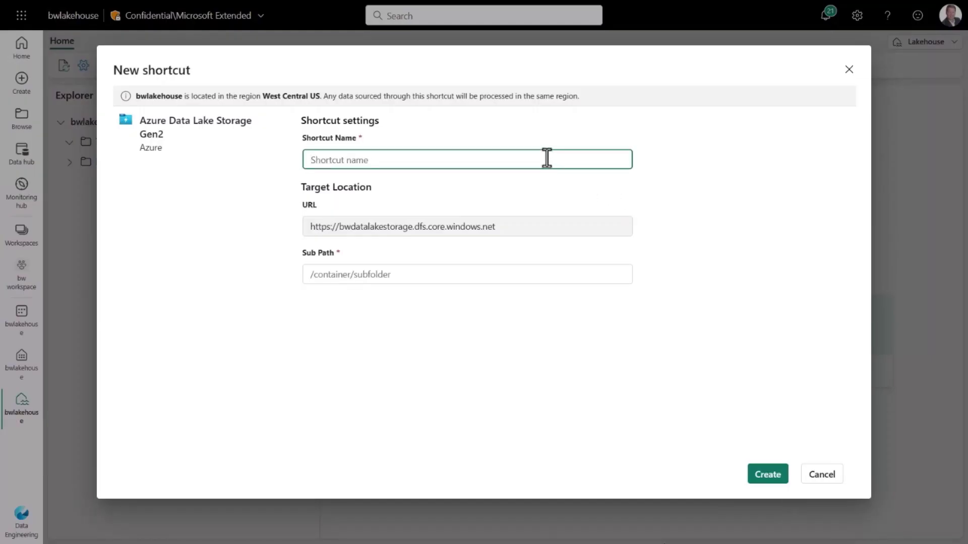
{"action": "type", "text": "bwdatalakestorage"}
{"action": "left_click", "coordinate": [429, 274]}
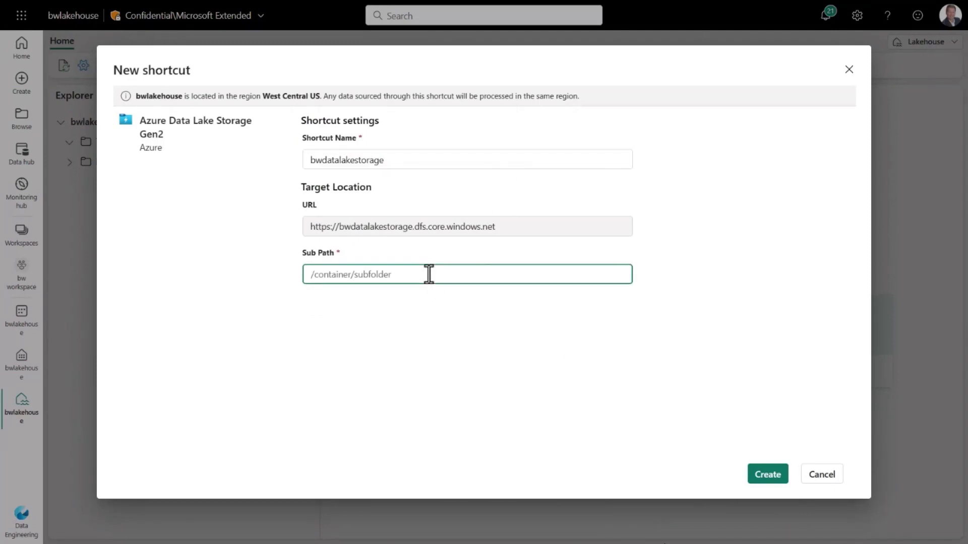
{"action": "type", "text": "bwdatalake"}
{"action": "left_click", "coordinate": [766, 478]}
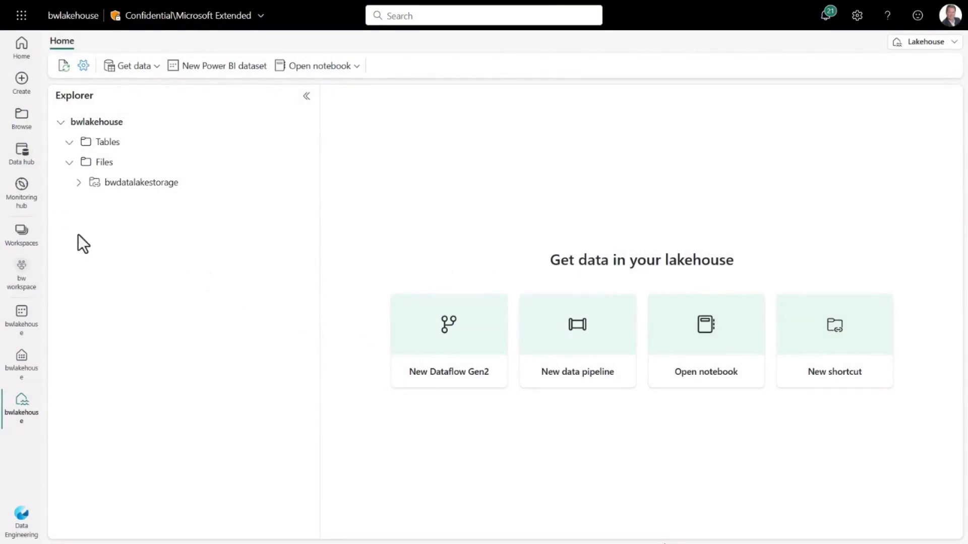
Expand bwdatalakestorage and list the Parquet file inside salessept2022.
{"action": "left_click", "coordinate": [78, 183]}
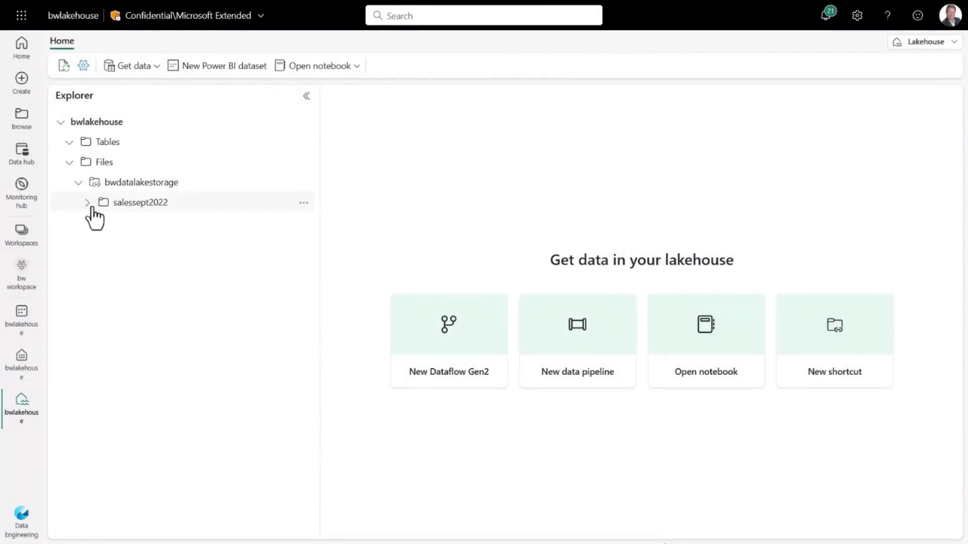
{"action": "left_click", "coordinate": [87, 203]}
{"action": "left_click", "coordinate": [154, 205]}
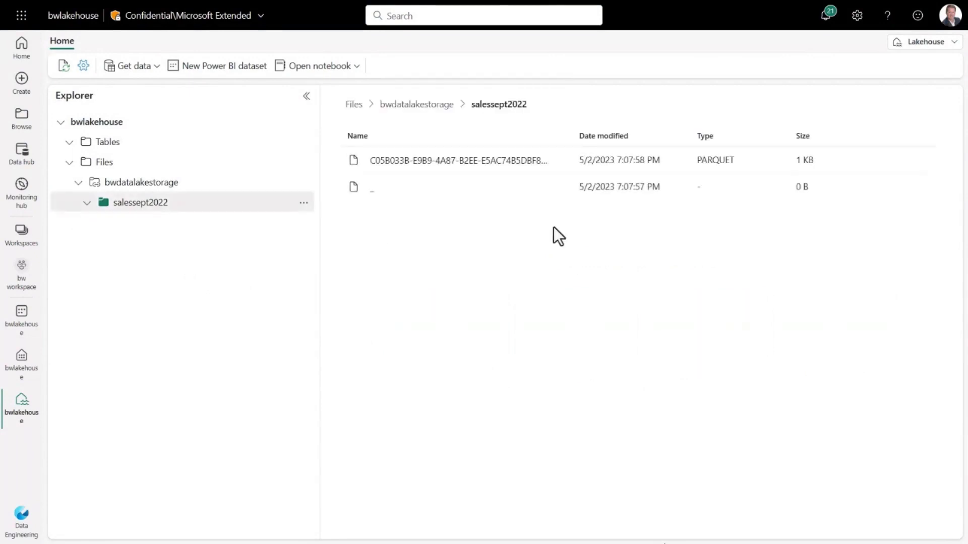
{"action": "left_click_drag", "start_coordinate": [575, 136], "coordinate": [665, 136]}
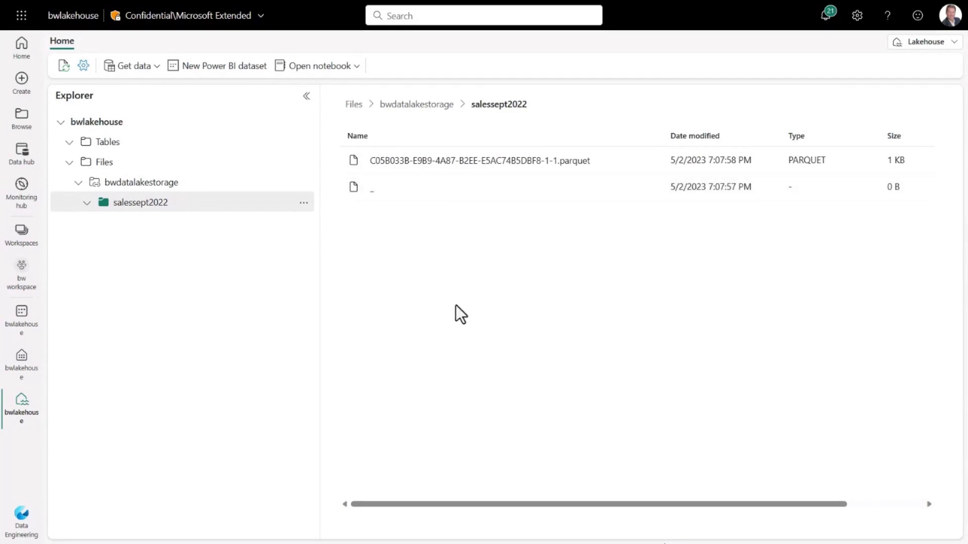
Create a new notebook and paste spark.read.parquet display code into its cell.
{"action": "left_click", "coordinate": [346, 68]}
{"action": "left_click", "coordinate": [336, 110]}
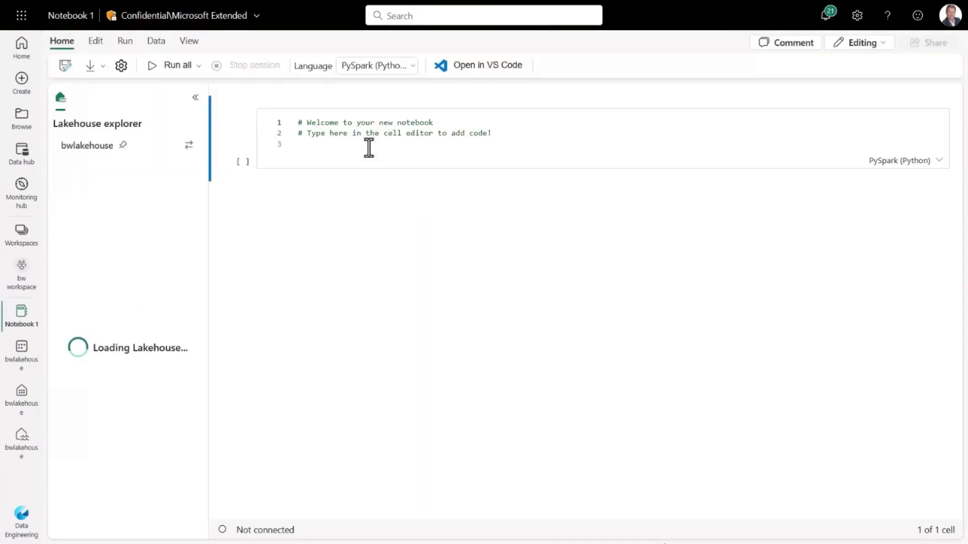
{"action": "left_click", "coordinate": [370, 148]}
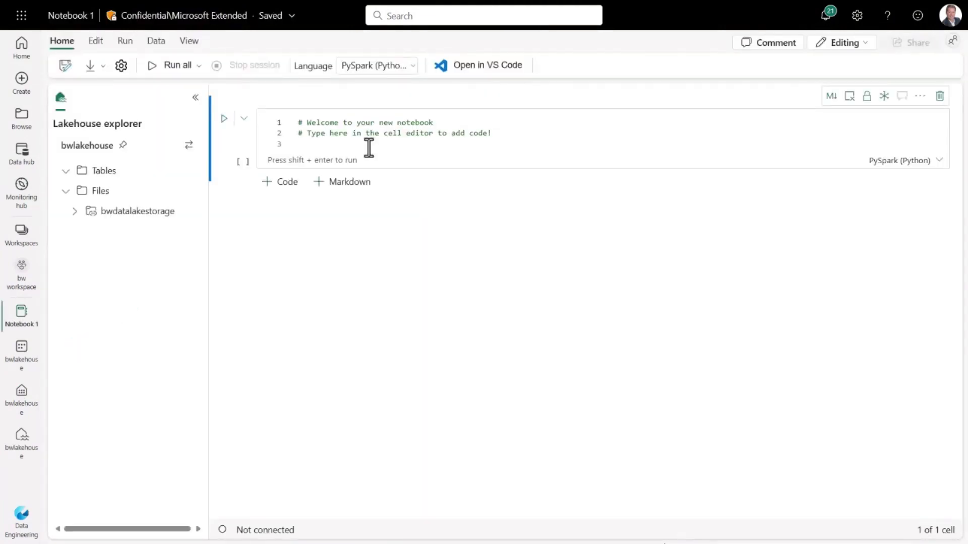
{"action": "left_click", "coordinate": [368, 146]}
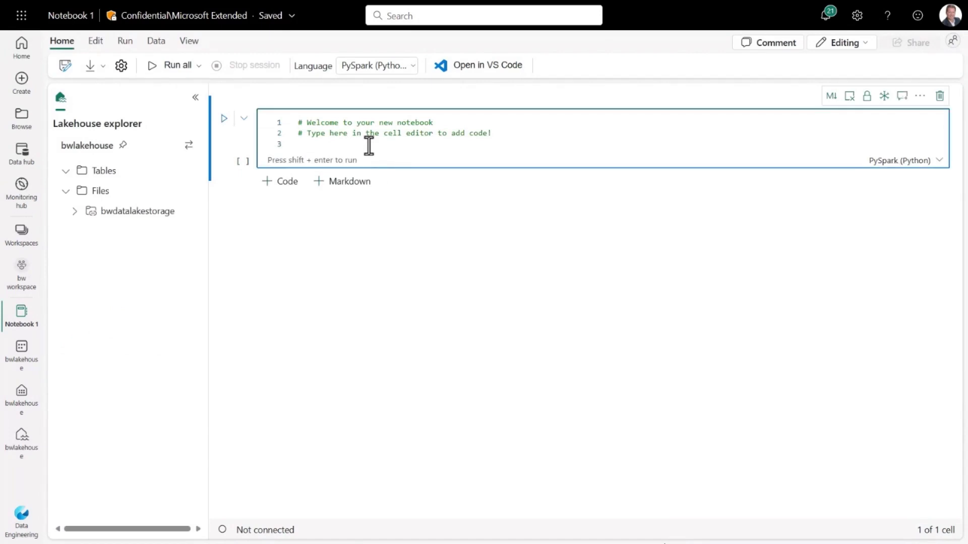
{"action": "type", "text": "df = spark.read.parquet(\"<file path>\") display(df)"}
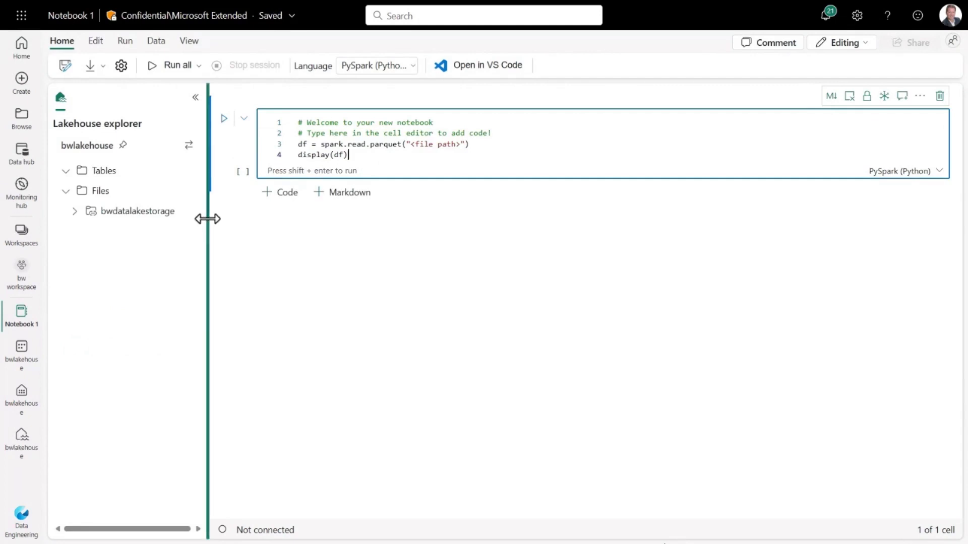
Put the salessept2022 Parquet file's relative Spark path into the code and run it.
{"action": "mouse_move", "coordinate": [210, 219]}
{"action": "left_mouse_down"}
{"action": "mouse_move", "coordinate": [416, 220]}
{"action": "mouse_move", "coordinate": [199, 239]}
{"action": "left_mouse_up"}
{"action": "left_click", "coordinate": [144, 214]}
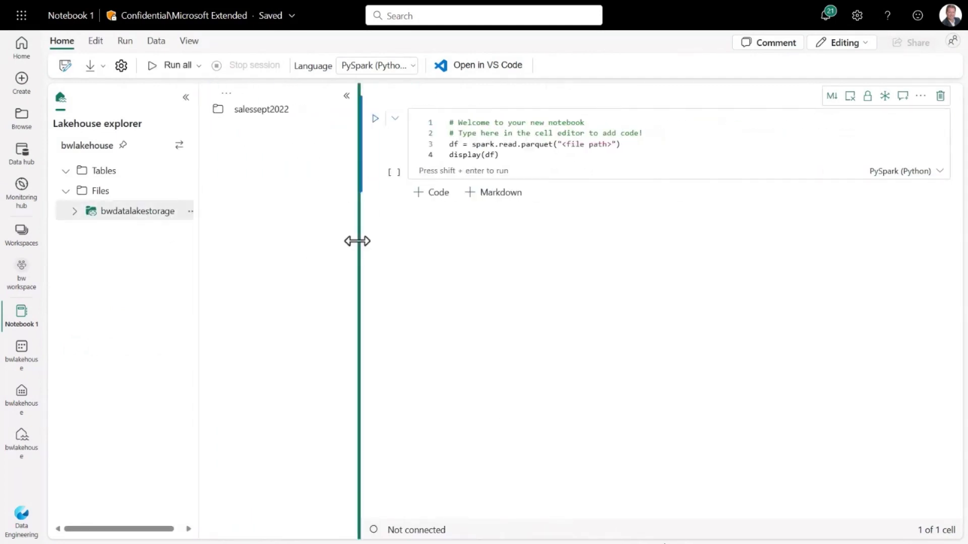
{"action": "left_click_drag", "start_coordinate": [358, 241], "coordinate": [506, 246]}
{"action": "left_click", "coordinate": [257, 124]}
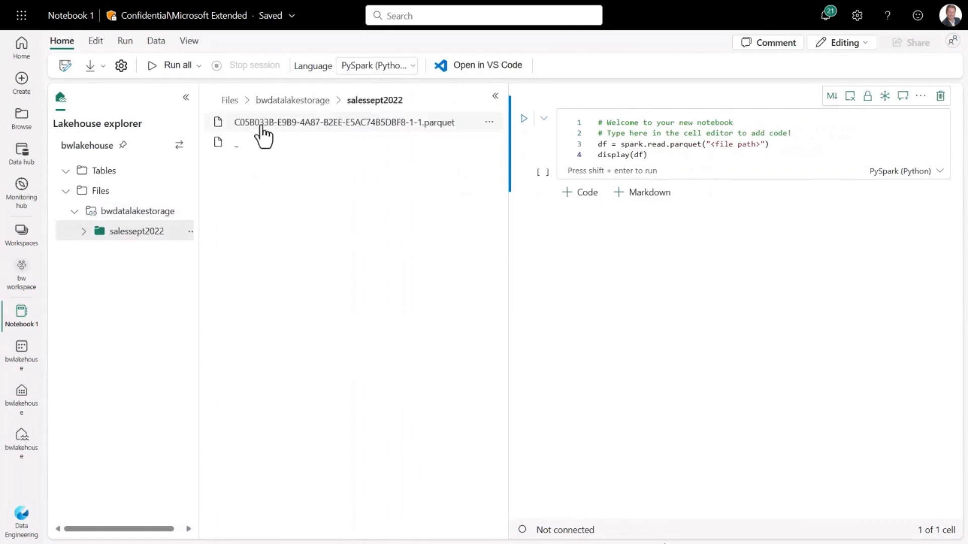
{"action": "left_click", "coordinate": [488, 122]}
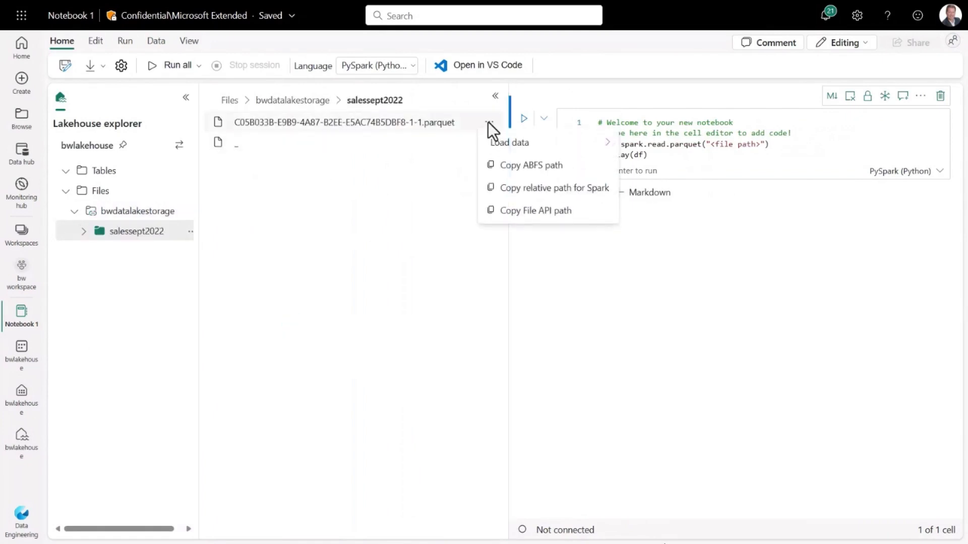
{"action": "left_click", "coordinate": [530, 189]}
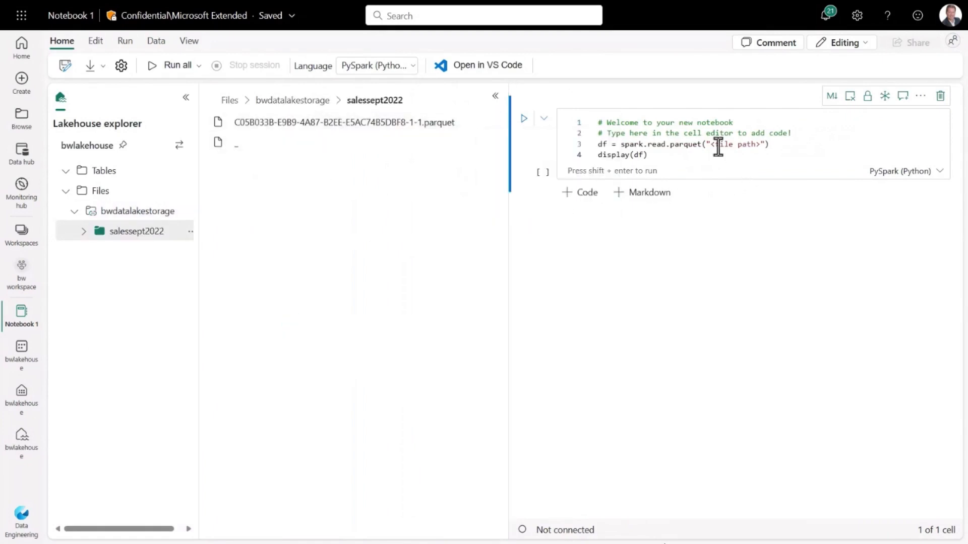
{"action": "left_click_drag", "start_coordinate": [711, 144], "coordinate": [760, 143]}
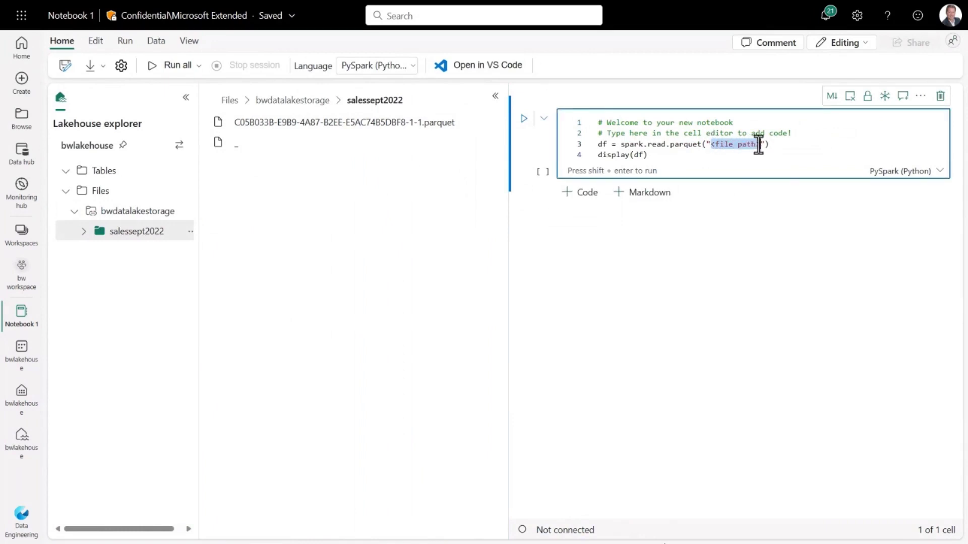
{"action": "key", "text": "ctrl+v"}
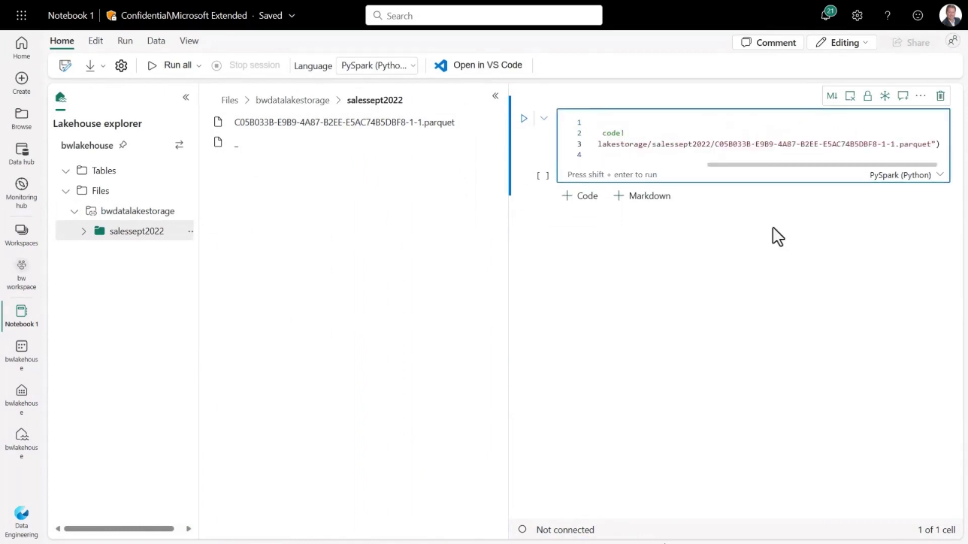
{"action": "left_click_drag", "start_coordinate": [747, 163], "coordinate": [555, 167]}
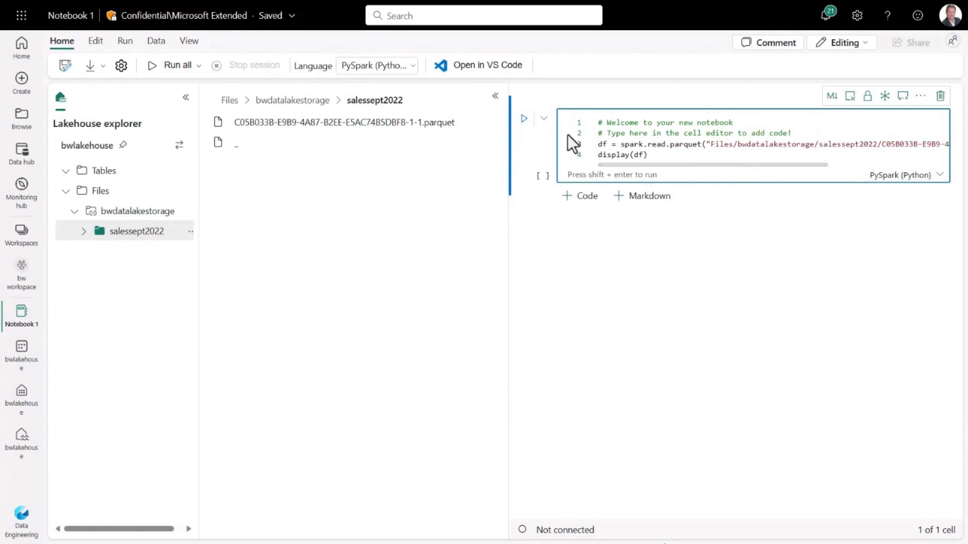
{"action": "left_click", "coordinate": [161, 66]}
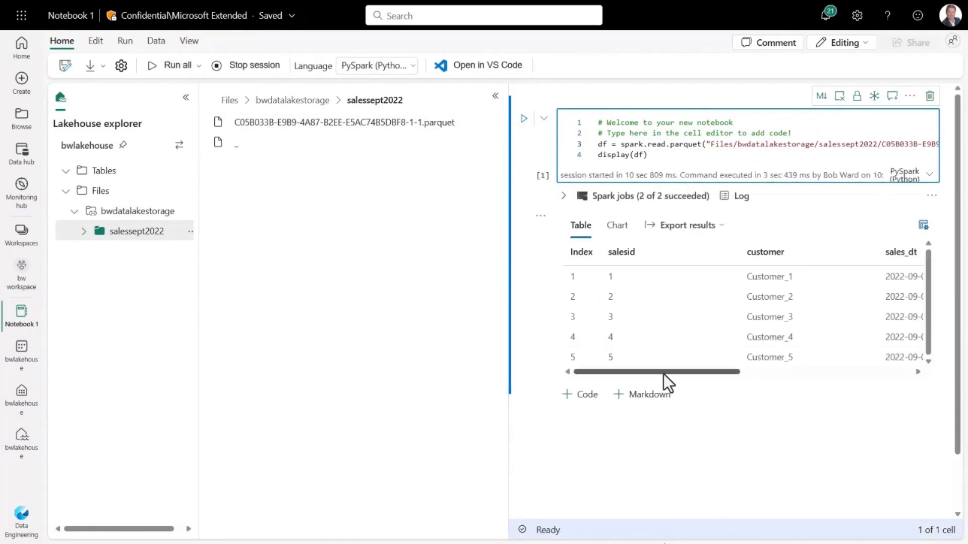
{"action": "mouse_move", "coordinate": [663, 374]}
{"action": "left_mouse_down"}
{"action": "mouse_move", "coordinate": [854, 381]}
{"action": "mouse_move", "coordinate": [626, 379]}
{"action": "left_mouse_up"}
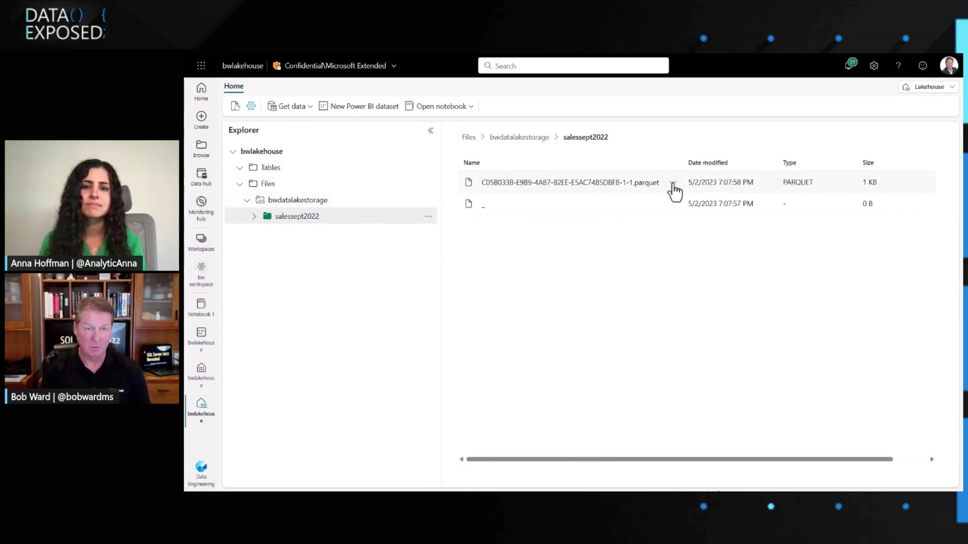
Load the archived sales Parquet file into a new salessept2022 Delta table.
{"action": "left_click", "coordinate": [673, 186]}
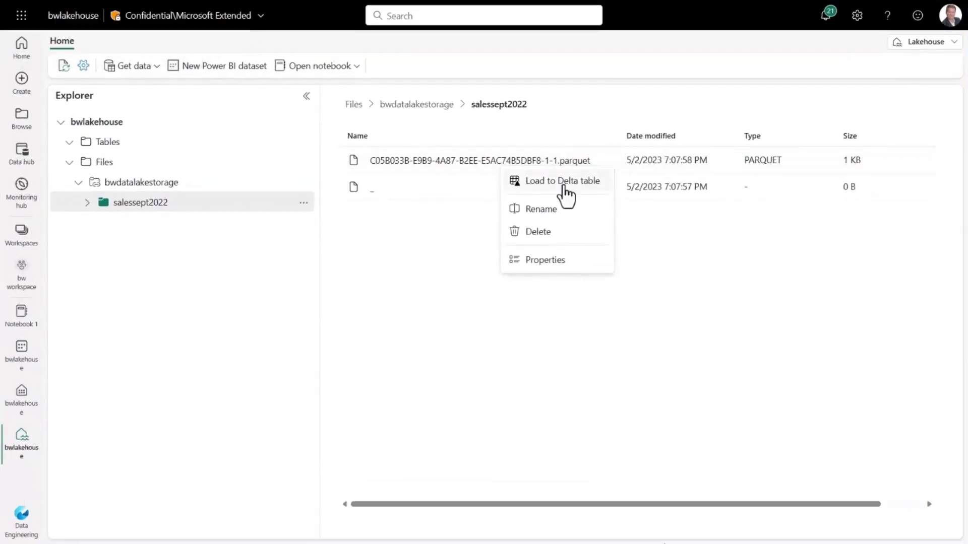
{"action": "left_click", "coordinate": [565, 187]}
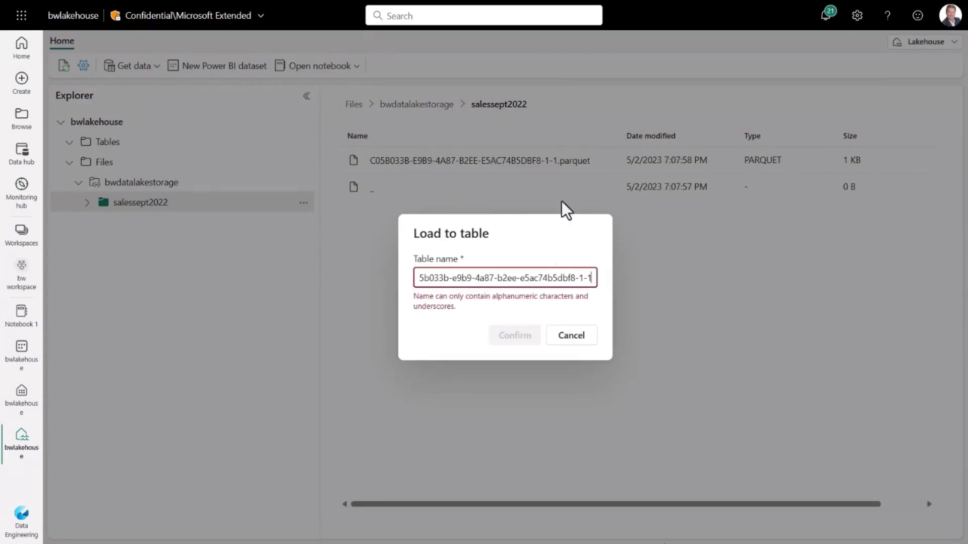
{"action": "triple_click", "coordinate": [422, 278]}
{"action": "type", "text": "c"}
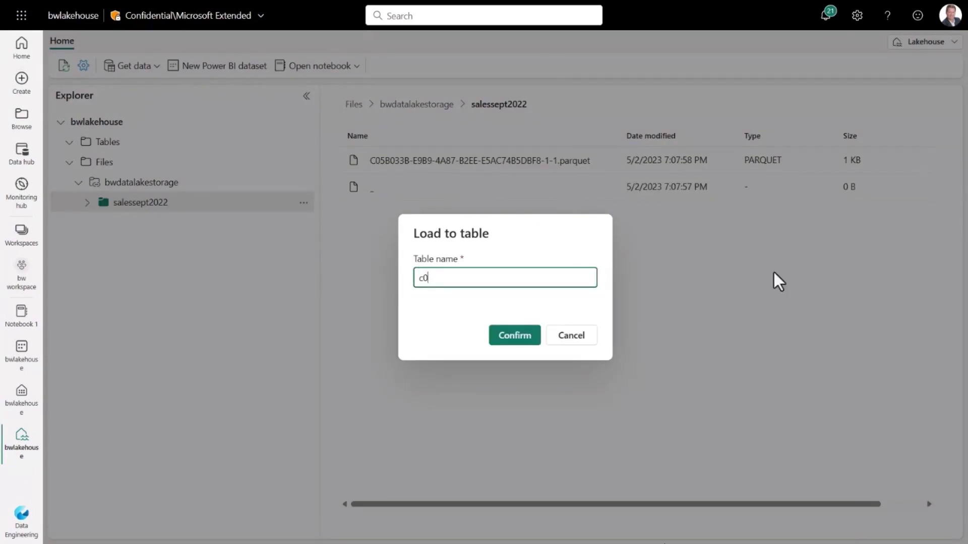
{"action": "key", "text": "BackSpace"}
{"action": "type", "text": "salesse"}
{"action": "type", "text": "pt2022"}
{"action": "left_click", "coordinate": [510, 340]}
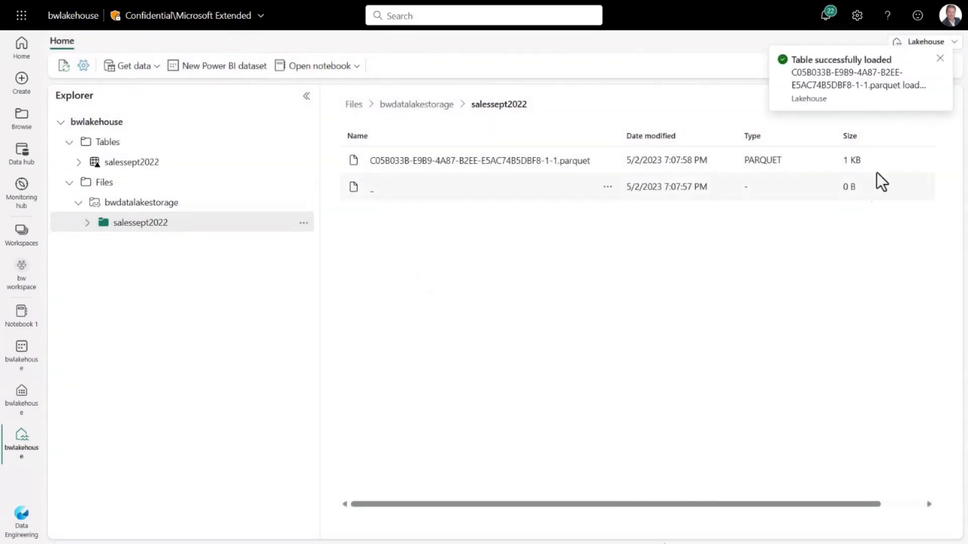
Preview the salessept2022 table's columns and rows.
{"action": "left_click", "coordinate": [940, 59]}
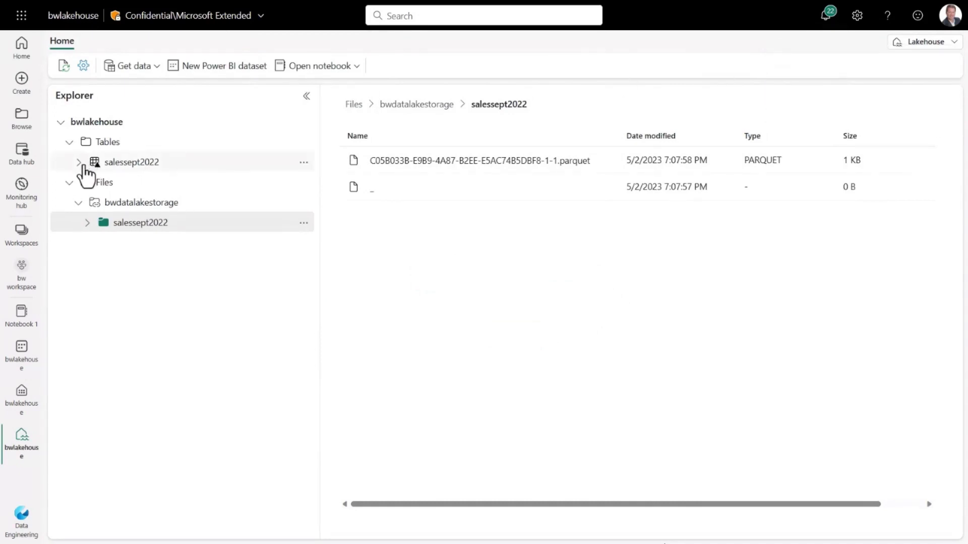
{"action": "left_click", "coordinate": [78, 163]}
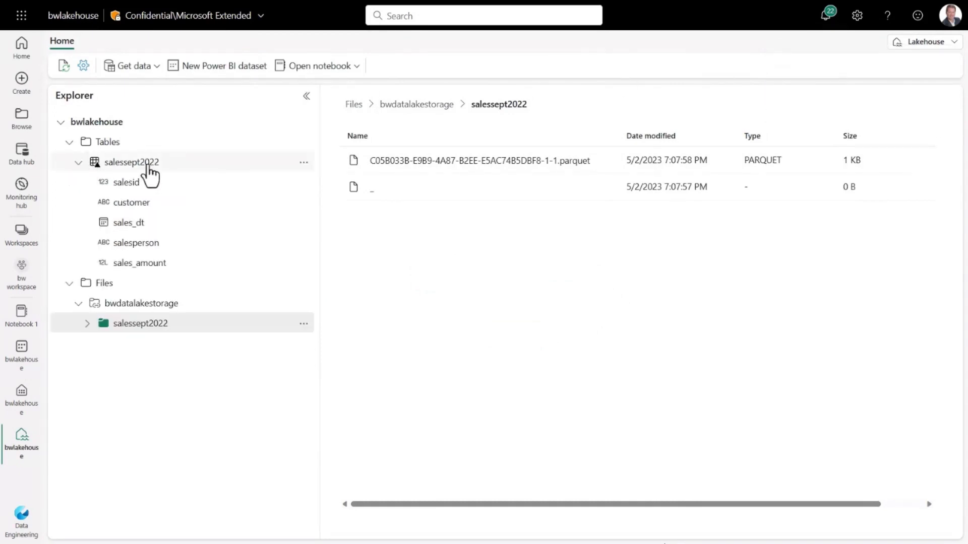
{"action": "left_click", "coordinate": [139, 168]}
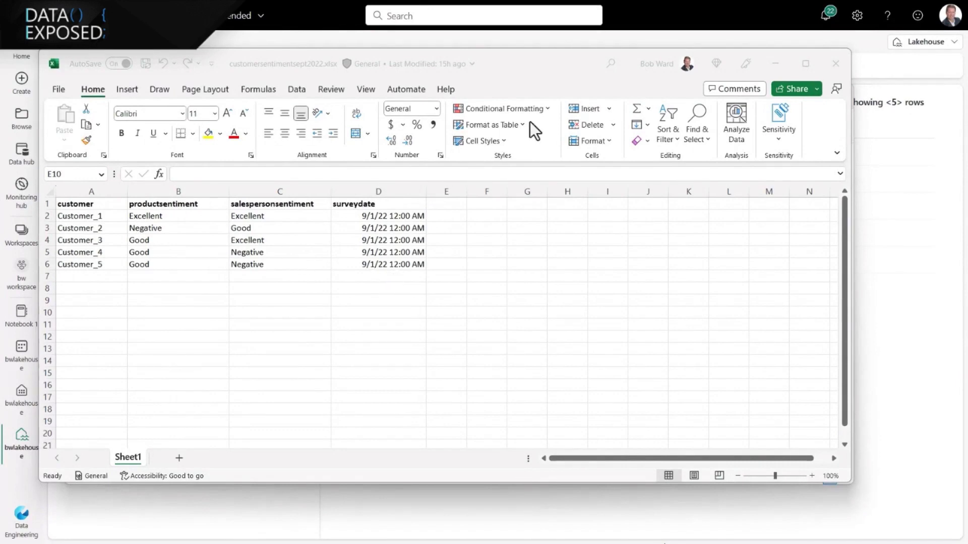
Minimize the customersentimentsept2022 Excel workbook and the OneLake Files Explorer window.
{"action": "left_click", "coordinate": [774, 65]}
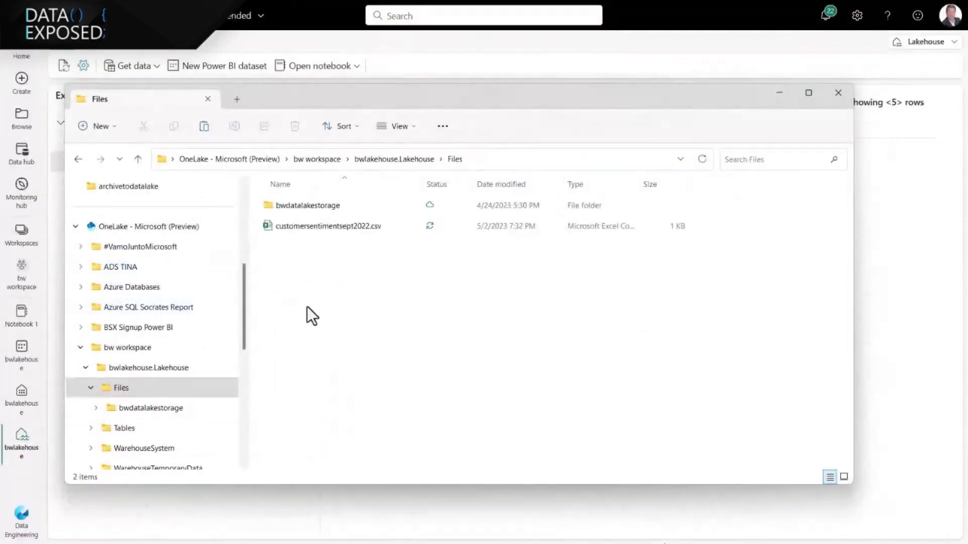
{"action": "mouse_move", "coordinate": [324, 230]}
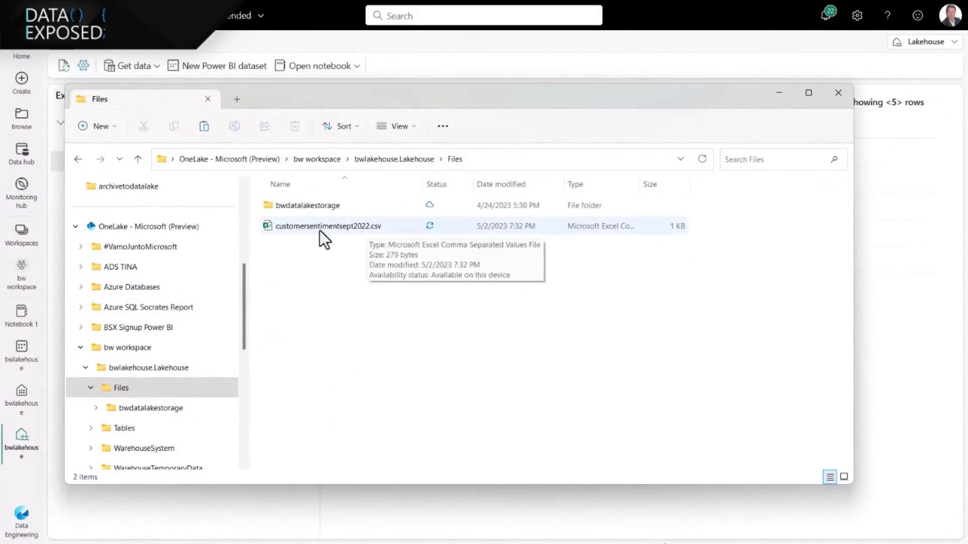
{"action": "left_click", "coordinate": [777, 97]}
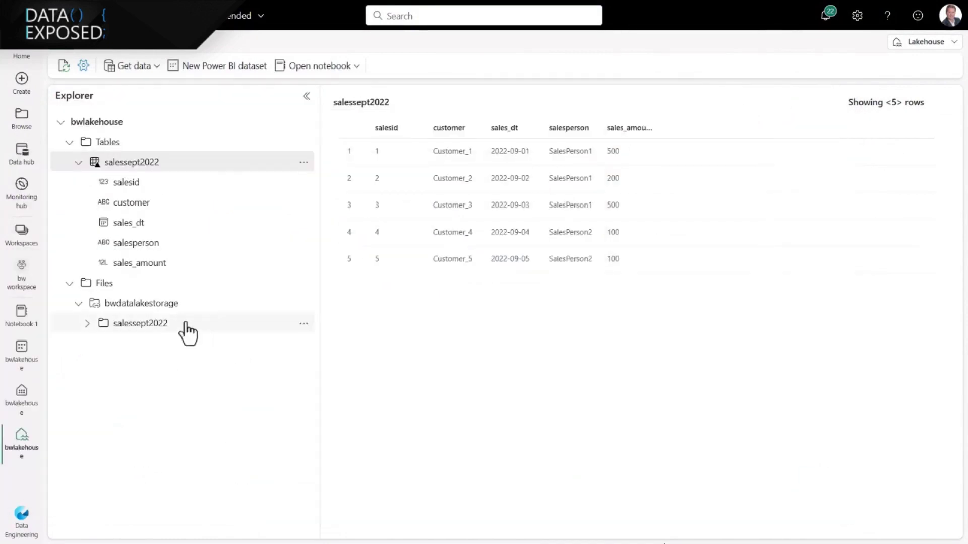
Refresh Files, load customersentimentsept2022.csv into a Delta table, and preview it.
{"action": "left_click", "coordinate": [107, 285]}
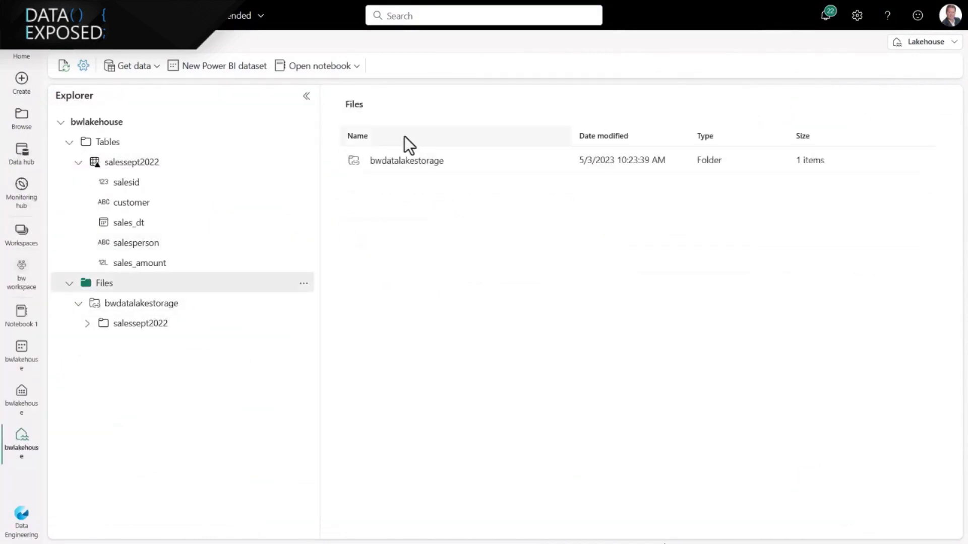
{"action": "left_click", "coordinate": [62, 67]}
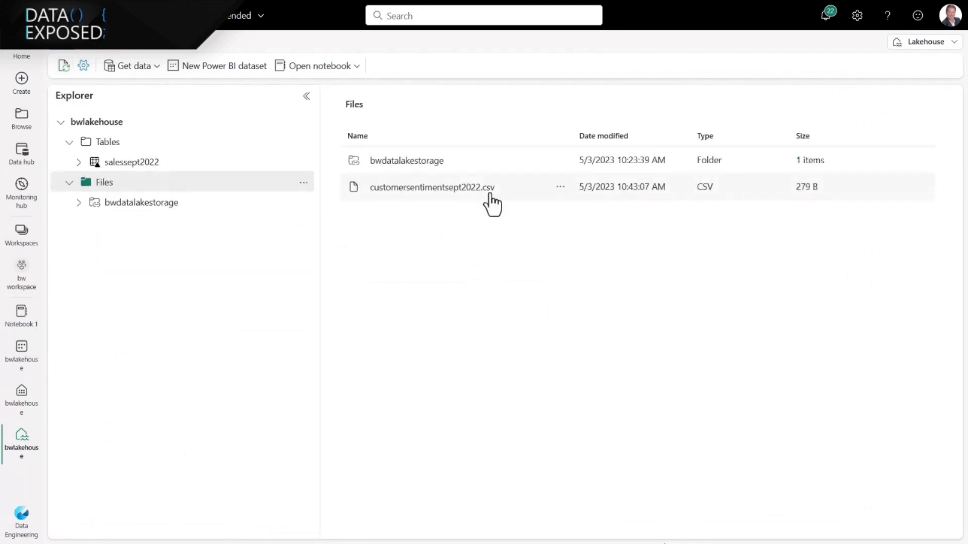
{"action": "left_click", "coordinate": [560, 187]}
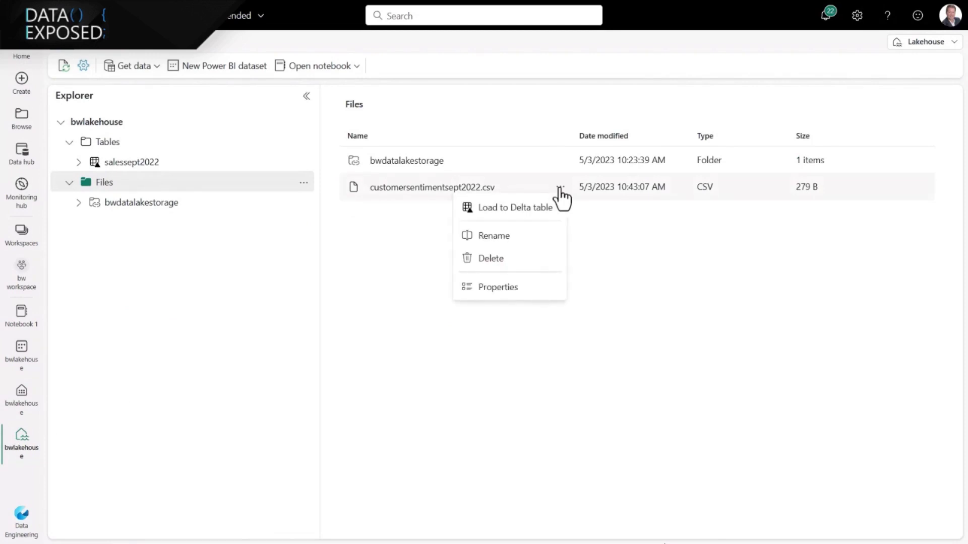
{"action": "left_click", "coordinate": [529, 213]}
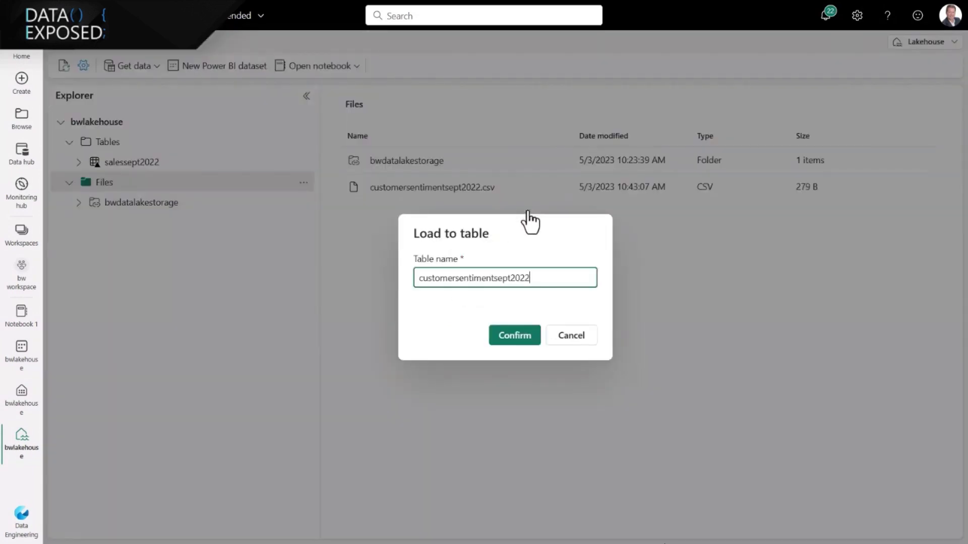
{"action": "left_click", "coordinate": [507, 345]}
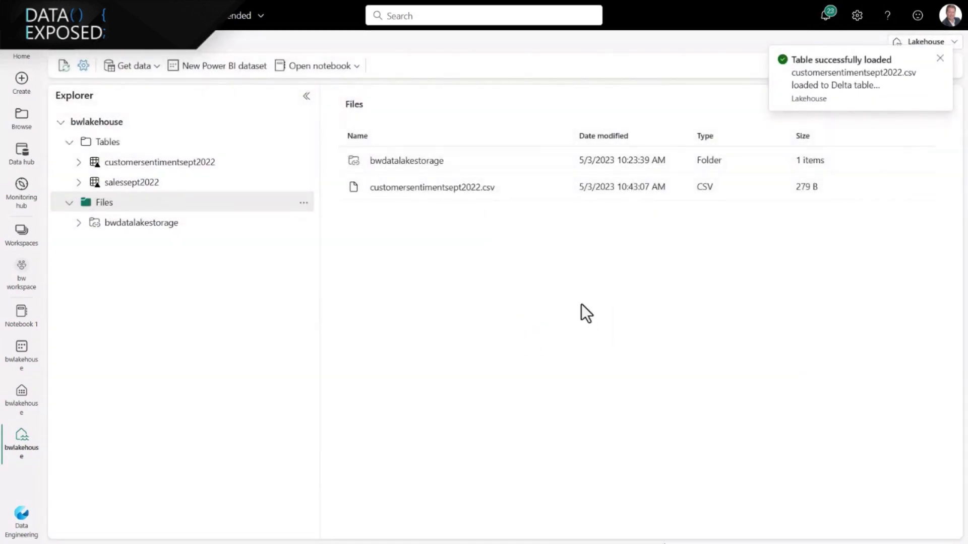
{"action": "left_click", "coordinate": [939, 61]}
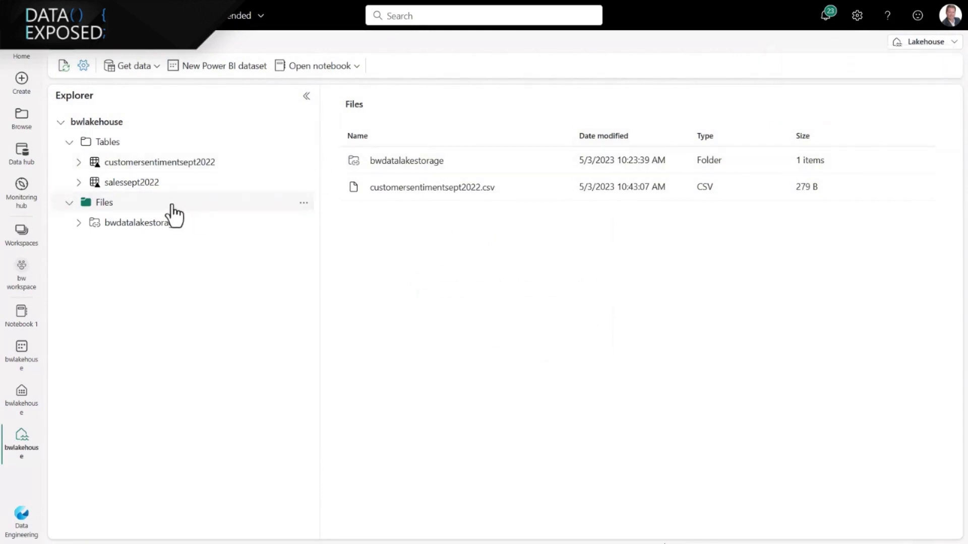
{"action": "left_click", "coordinate": [180, 163]}
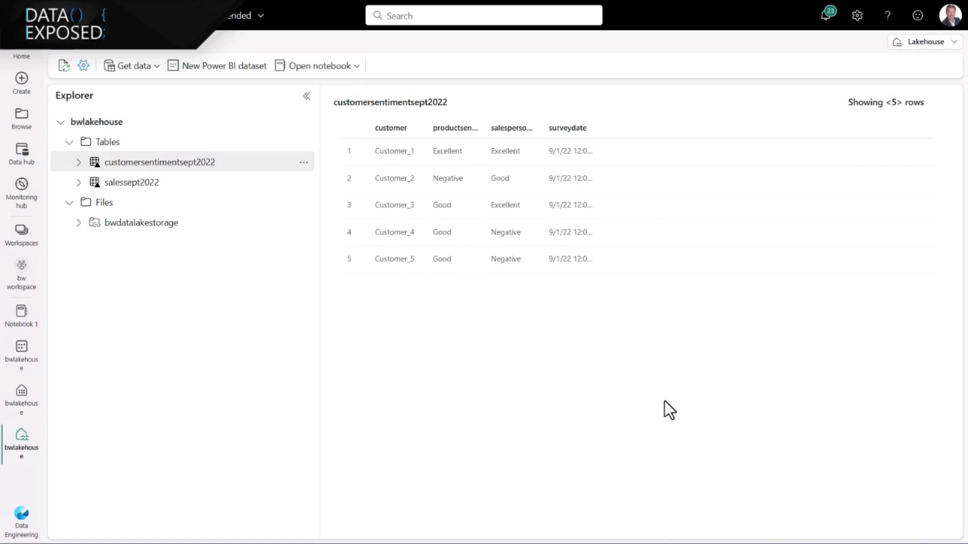
Change the lakehouse view from Lakehouse to SQL endpoint.
{"action": "left_click", "coordinate": [954, 44]}
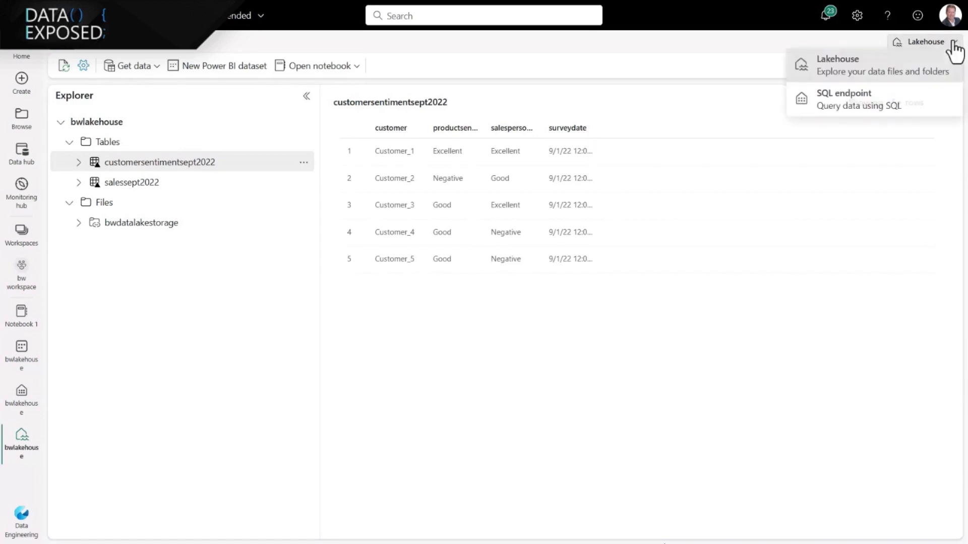
{"action": "left_click", "coordinate": [880, 108]}
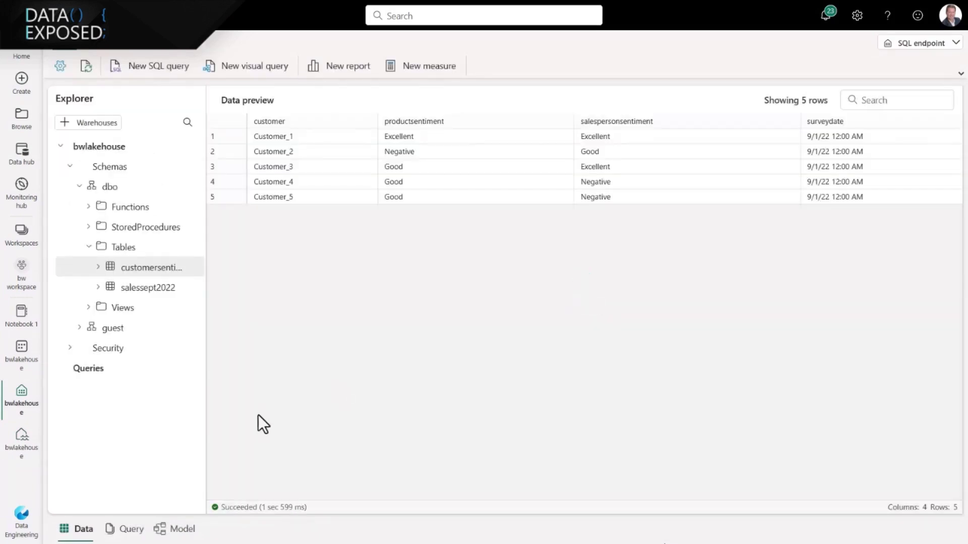
In the Model view, relate customersentimentsept2022 to salessept2022 many-to-one on customer.
{"action": "left_click", "coordinate": [182, 528]}
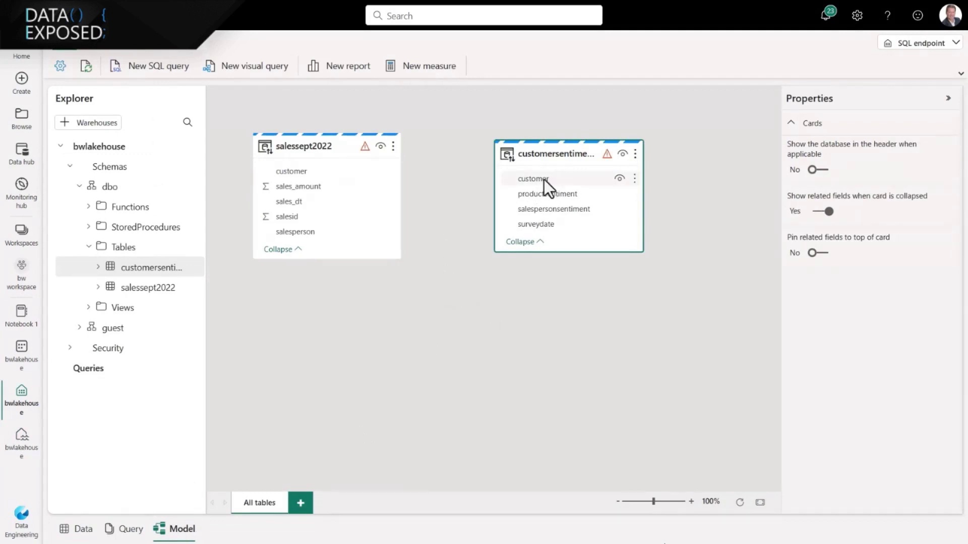
{"action": "left_click_drag", "start_coordinate": [544, 180], "coordinate": [375, 170]}
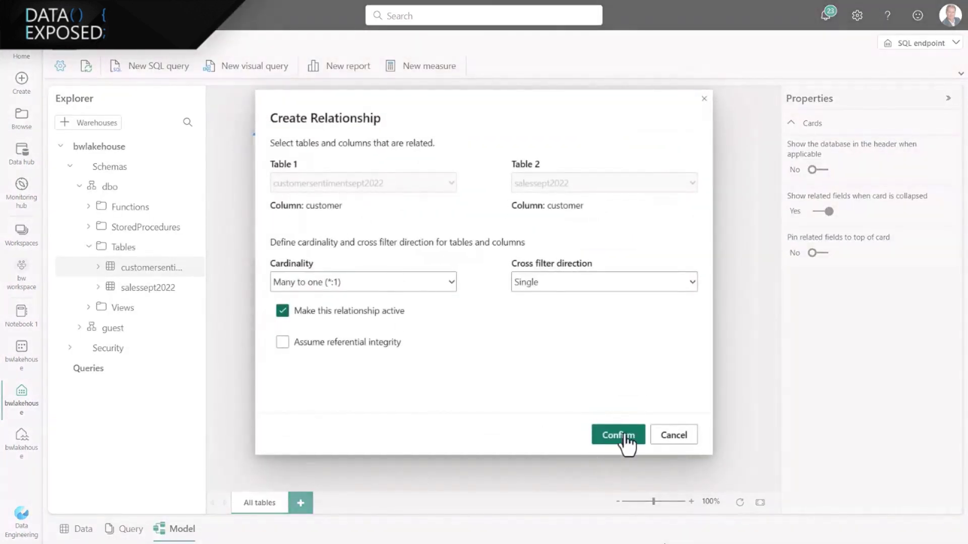
{"action": "left_click", "coordinate": [624, 438]}
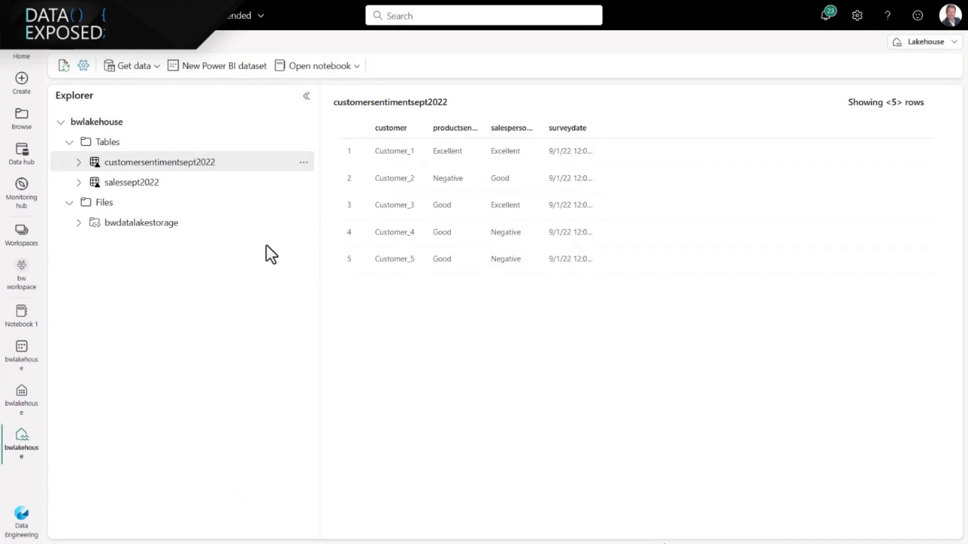
Create a new Power BI dataset with both the sales and sentiment tables selected.
{"action": "left_click", "coordinate": [226, 68]}
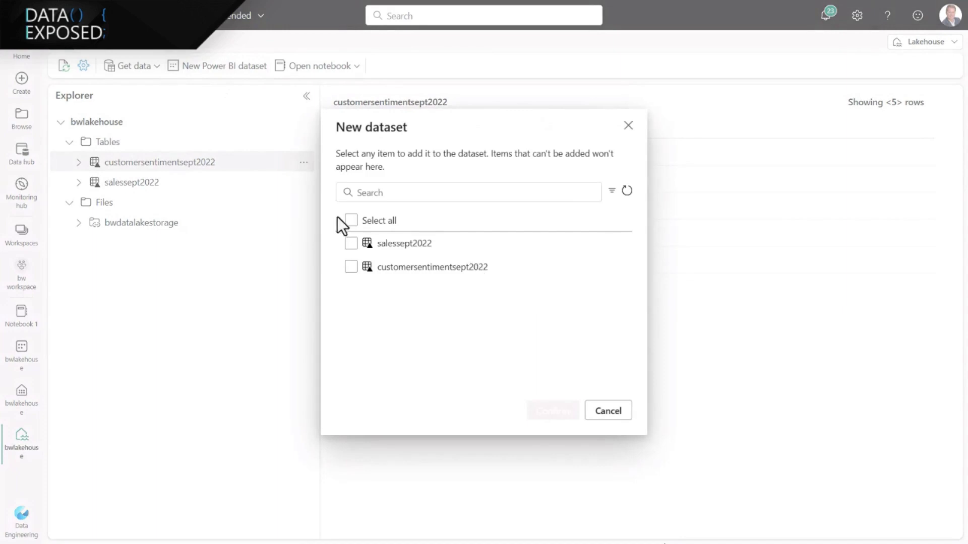
{"action": "left_click", "coordinate": [351, 220]}
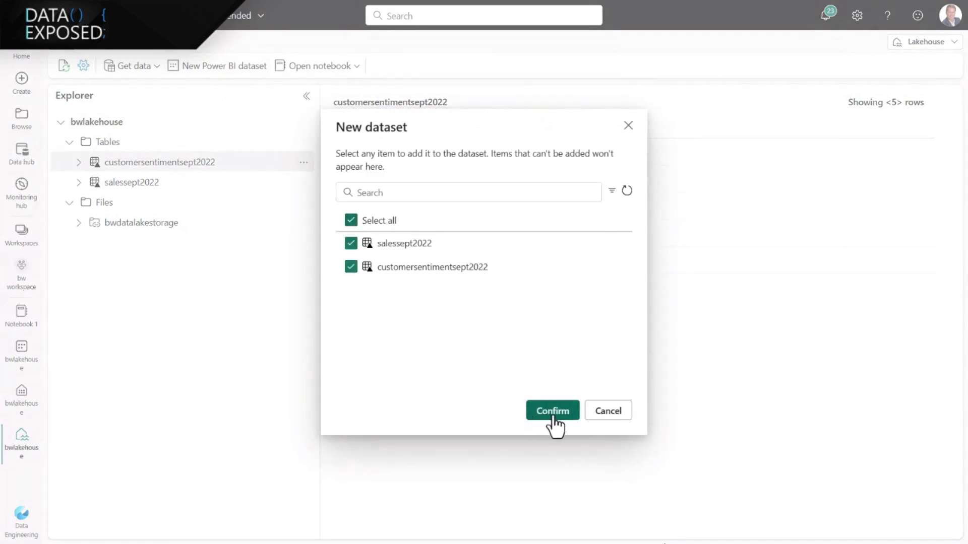
{"action": "left_click", "coordinate": [553, 418]}
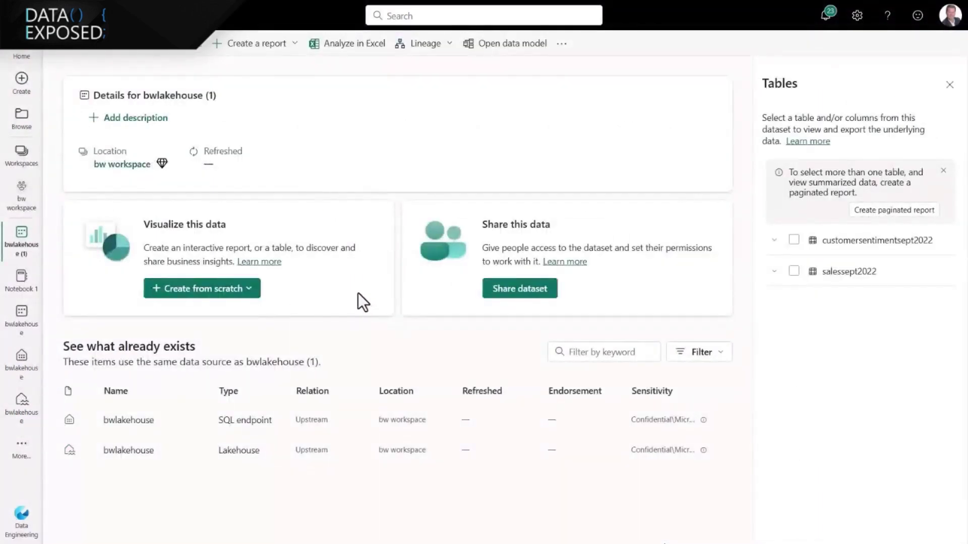
{"action": "left_click", "coordinate": [236, 291]}
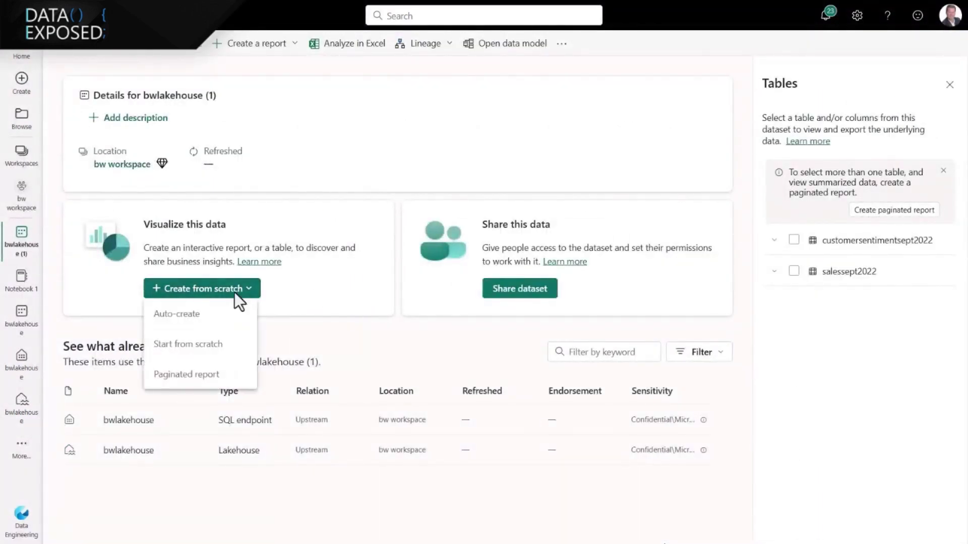
Auto-create a quick summary report and cross-filter its visuals to Customer_3.
{"action": "left_click", "coordinate": [205, 319]}
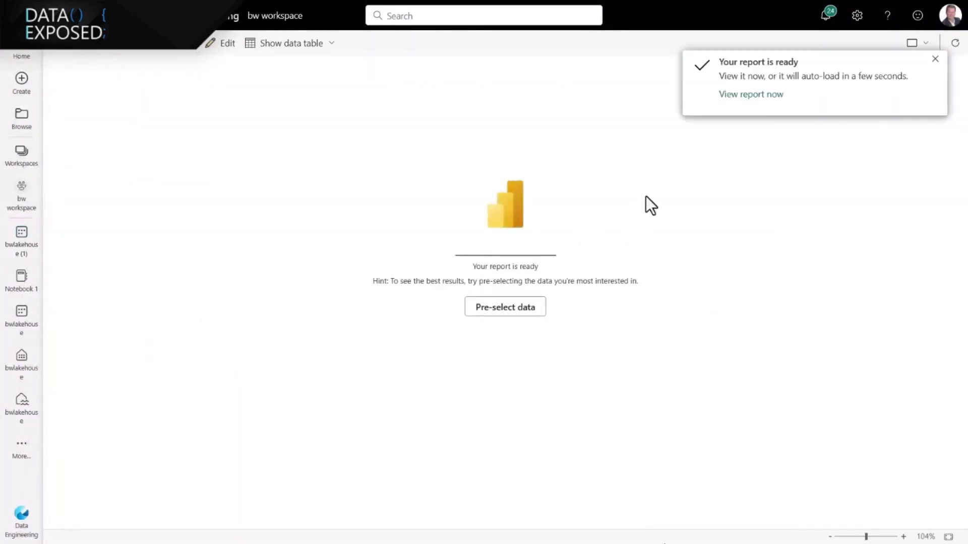
{"action": "left_click", "coordinate": [760, 95]}
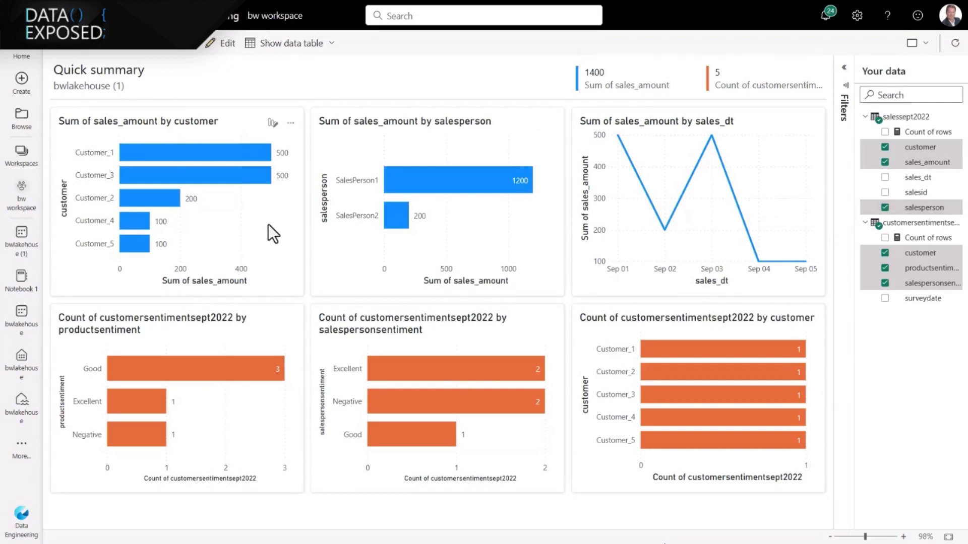
{"action": "left_click", "coordinate": [248, 151]}
{"action": "left_click", "coordinate": [243, 177]}
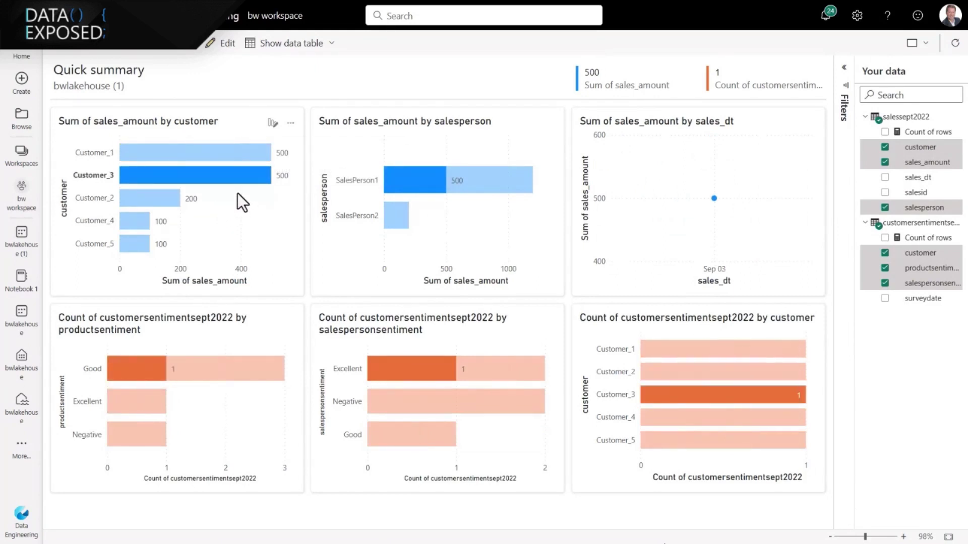
Cross-filter the report by Customer_2, Customer_4, Customer_5, and finally SalesPerson1.
{"action": "left_click", "coordinate": [149, 199]}
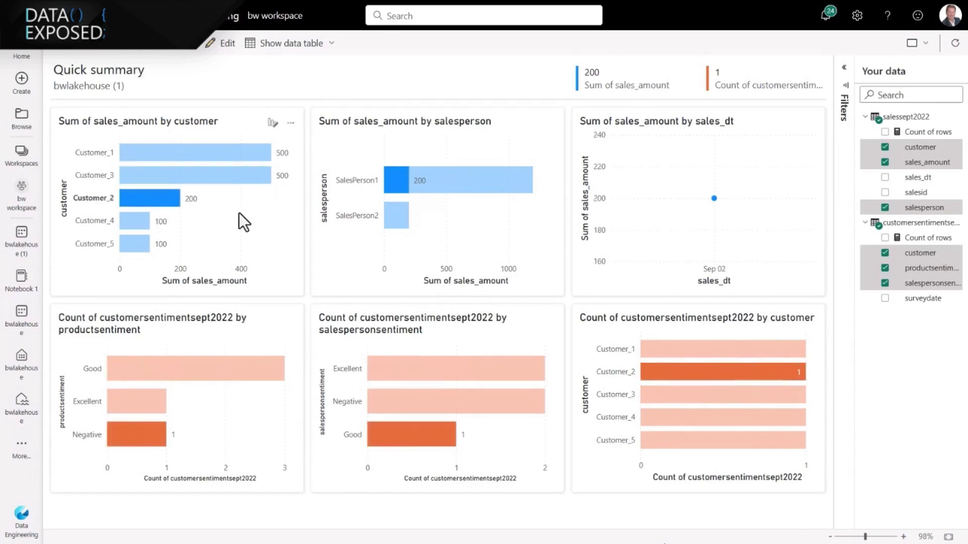
{"action": "left_click", "coordinate": [140, 222]}
{"action": "left_click", "coordinate": [142, 246]}
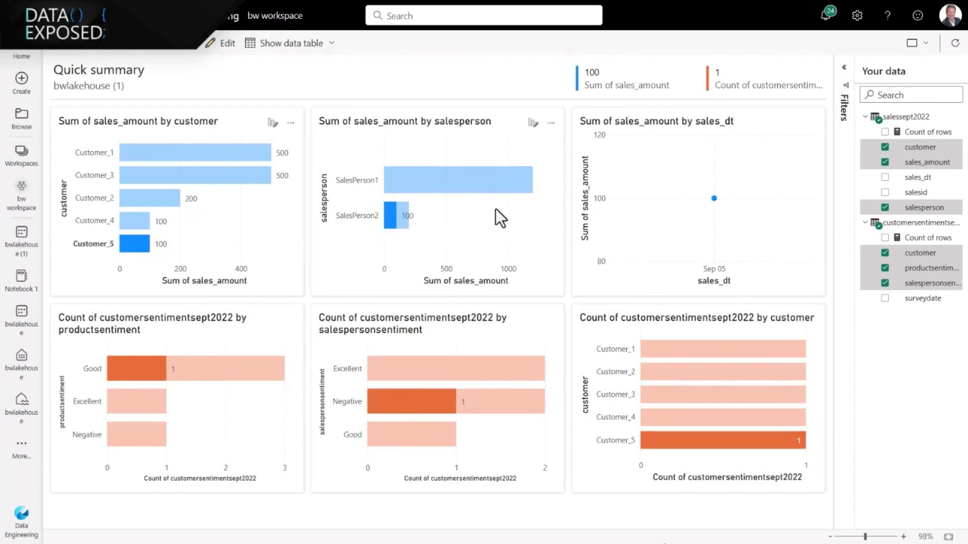
{"action": "left_click", "coordinate": [491, 189]}
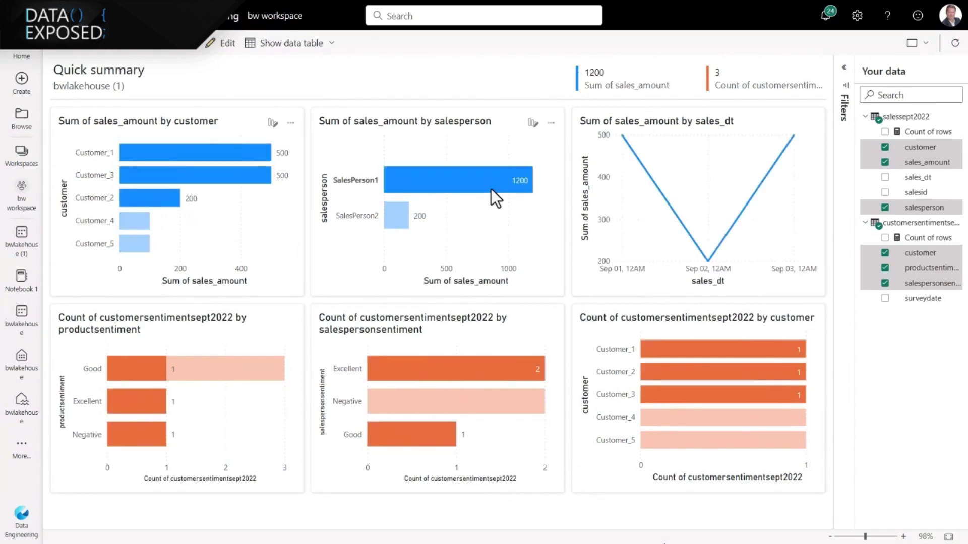